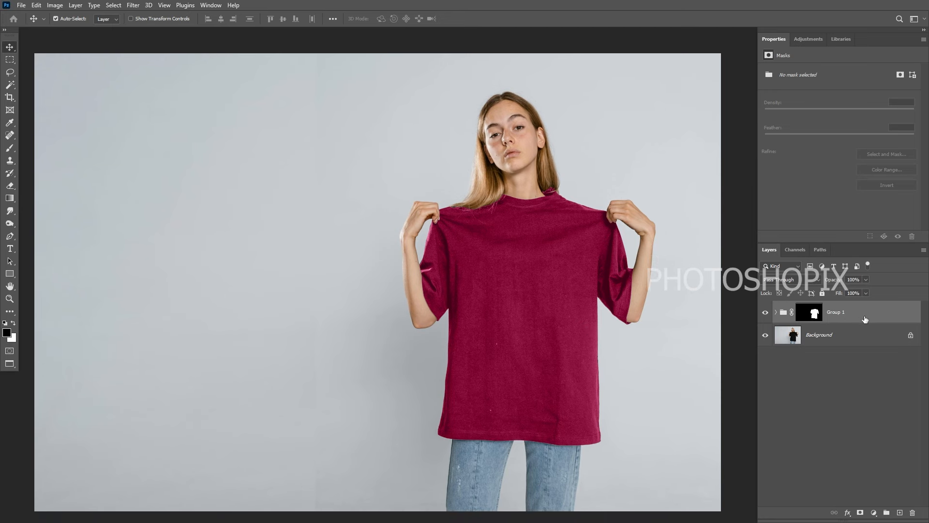
# Delete Group 1, the existing shirt recolouring group above the background.
pyautogui.press('Delete')
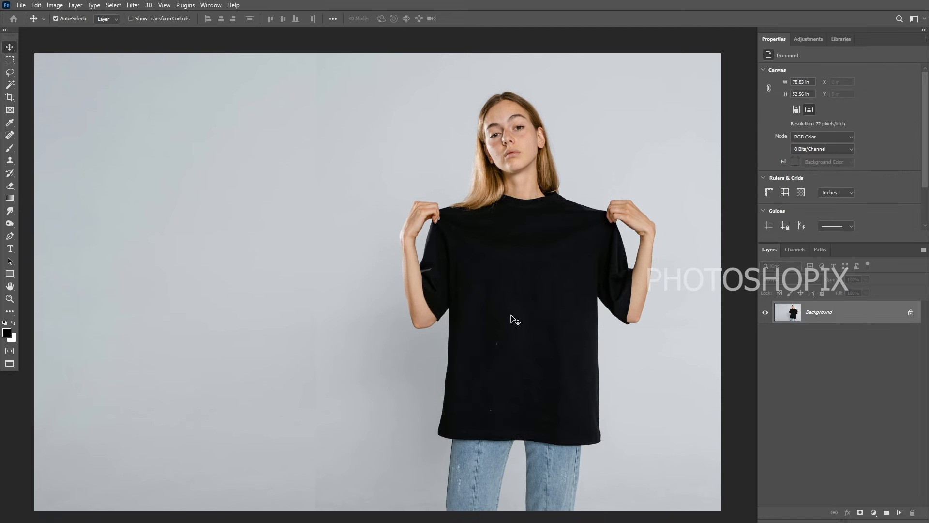
# Try to select the black shirt with the Magic Wand tool.
pyautogui.scroll(2, 536, 310)
pyautogui.press('w')
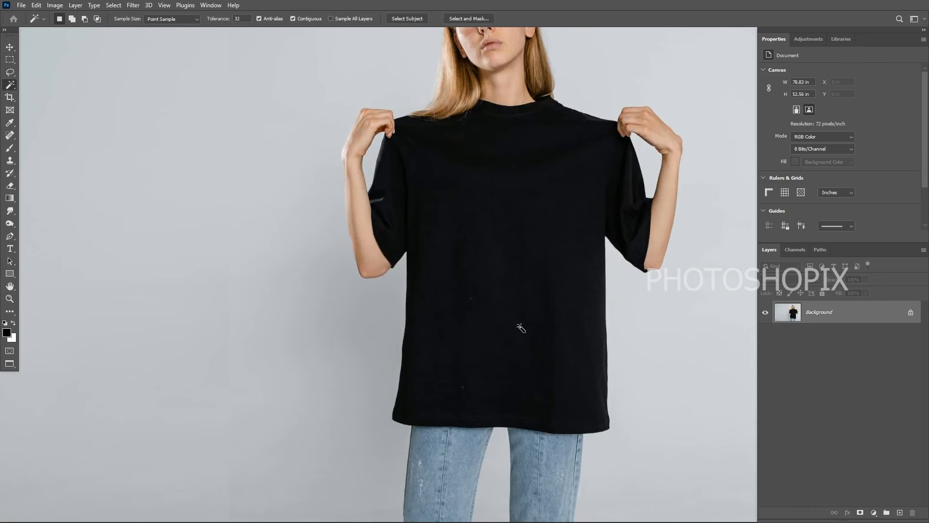
pyautogui.click(520, 326)
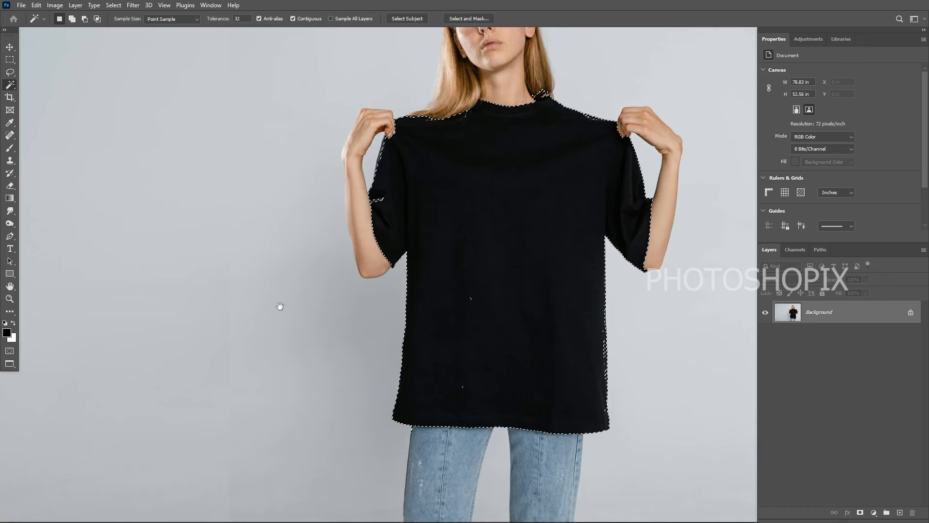
# Discard the current selection and select the whole black shirt with the Quick Selection tool at brush size 300.
pyautogui.rightClick(13, 87)
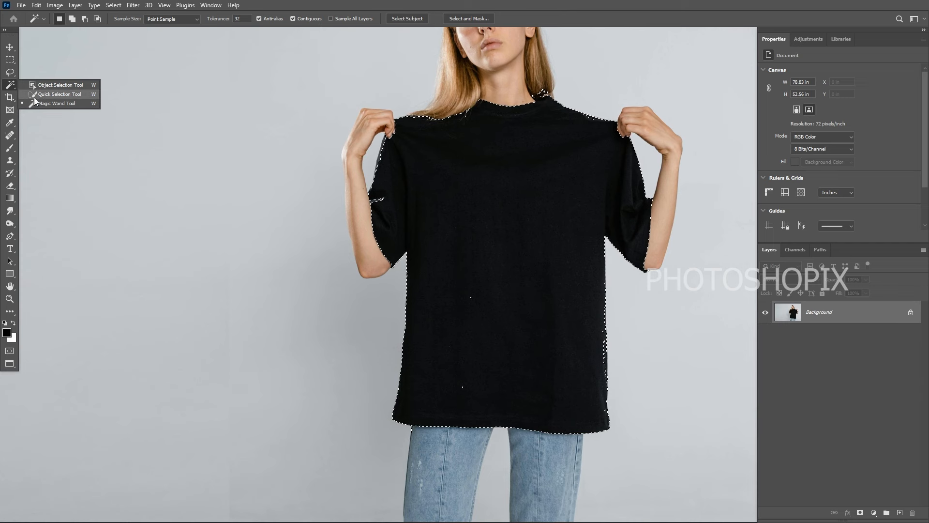
pyautogui.click(37, 94)
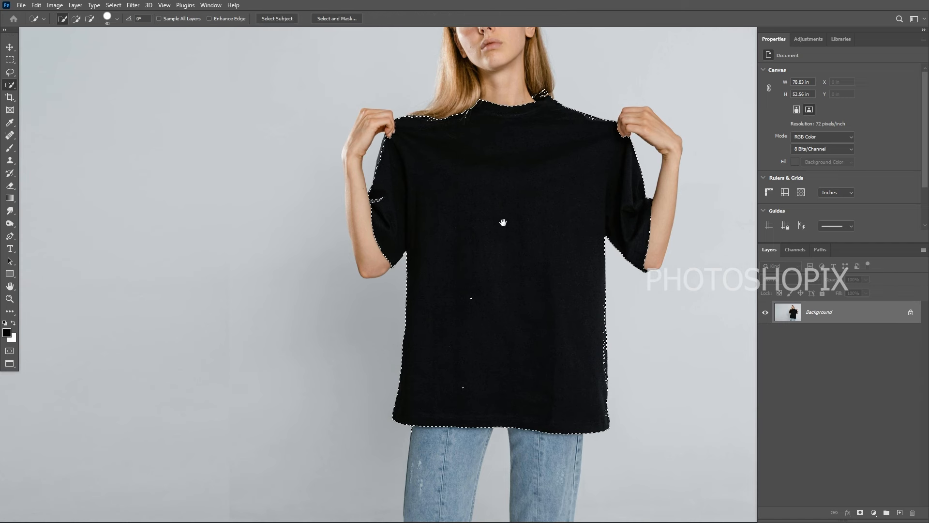
pyautogui.moveTo(503, 222); pyautogui.dragTo(476, 222)
pyautogui.hotkey('ctrl', 'd')
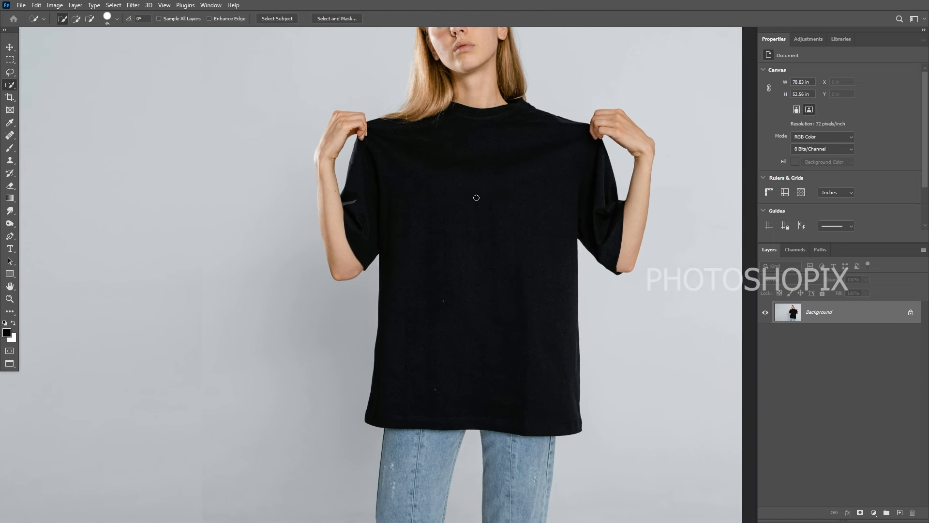
pyautogui.press(']')
pyautogui.press(']')
pyautogui.press(']')
pyautogui.press(']')
pyautogui.press(']')
pyautogui.press(']')
pyautogui.press(']')
pyautogui.press(']')
pyautogui.press(']')
pyautogui.press(']')
pyautogui.press(']')
pyautogui.press(']')
pyautogui.press(']')
pyautogui.moveTo(434, 182); pyautogui.dragTo(472, 289)
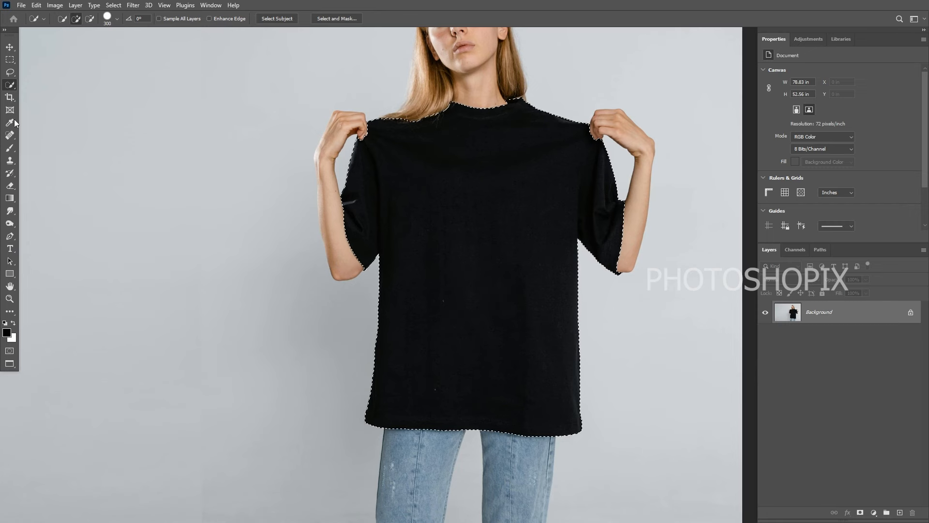
pyautogui.rightClick(10, 85)
pyautogui.click(48, 106)
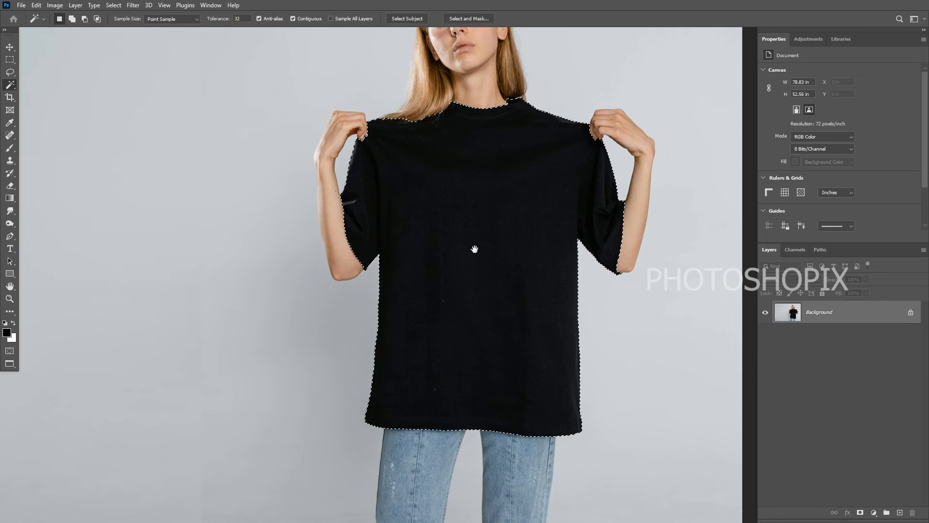
pyautogui.moveTo(474, 249); pyautogui.dragTo(470, 271)
pyautogui.press('v')
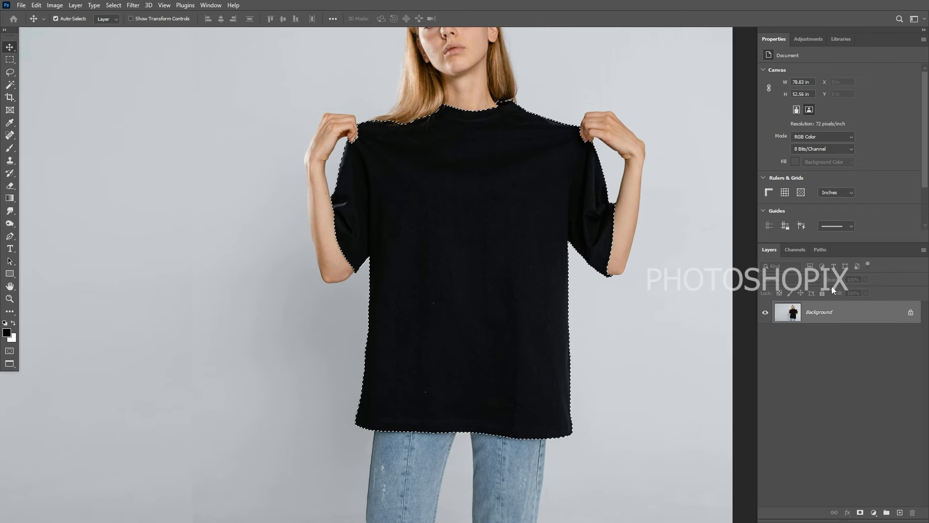
# Create a new layer group with the default options and add a layer mask from the shirt selection.
pyautogui.click(924, 250)
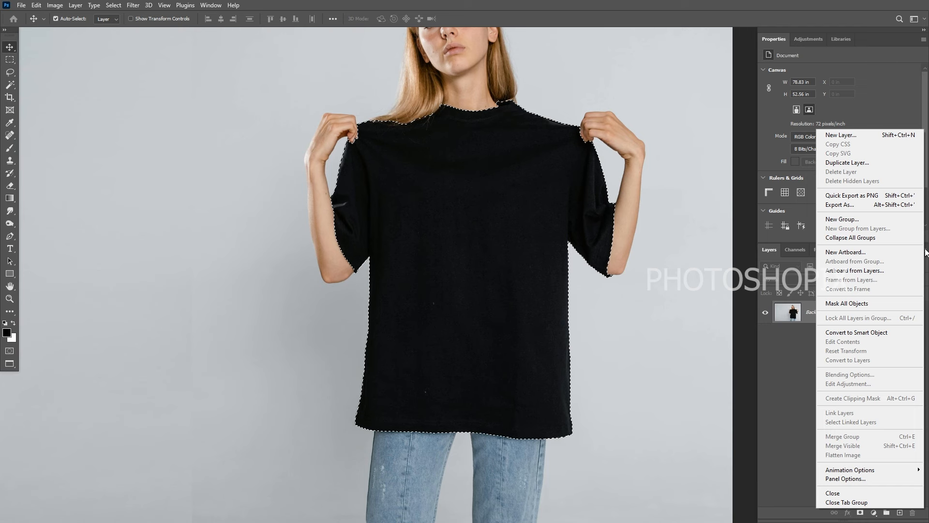
pyautogui.click(858, 219)
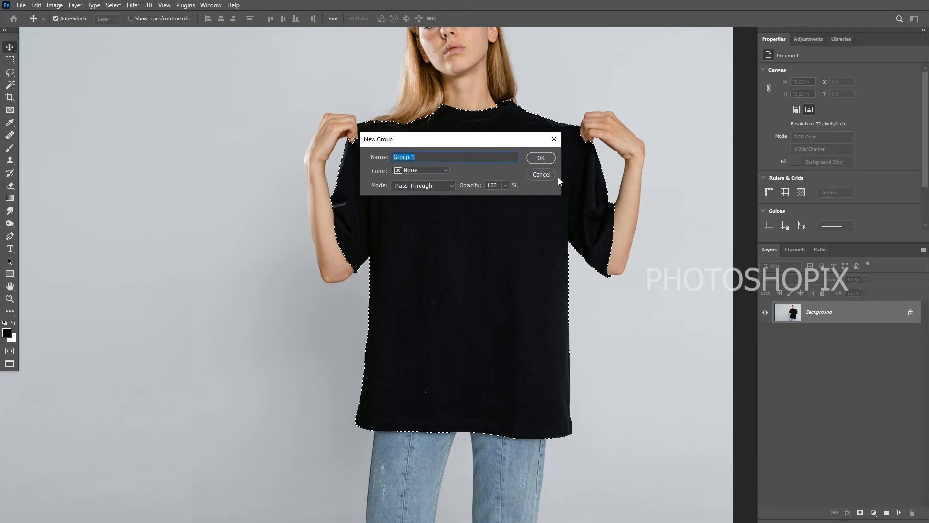
pyautogui.click(541, 158)
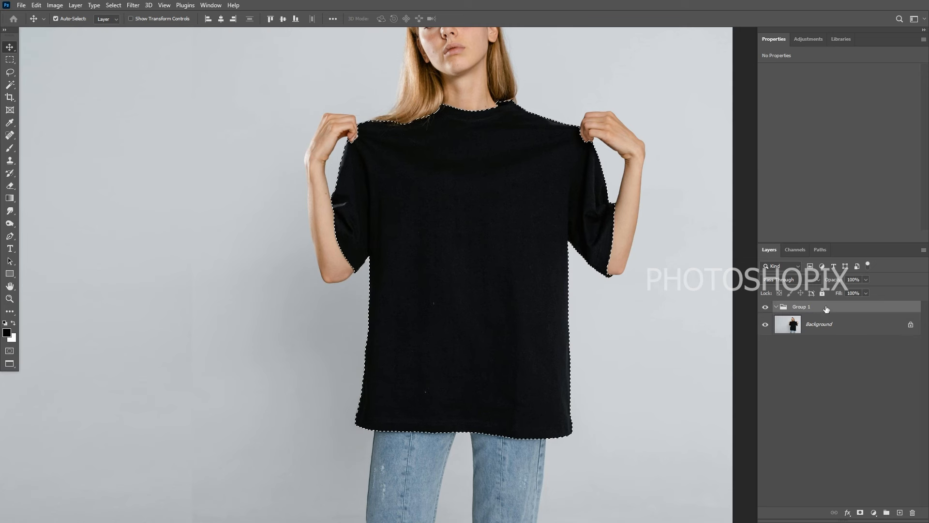
pyautogui.click(860, 513)
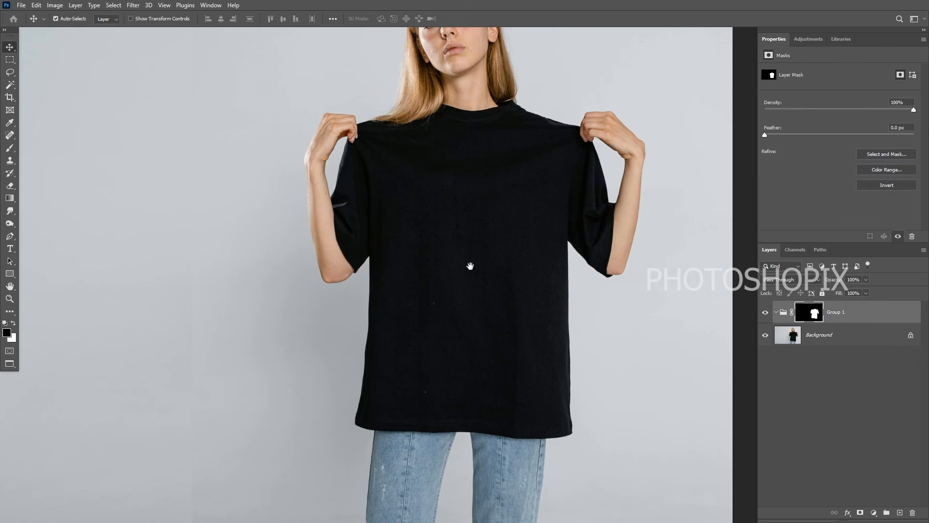
pyautogui.moveTo(470, 266); pyautogui.dragTo(468, 278)
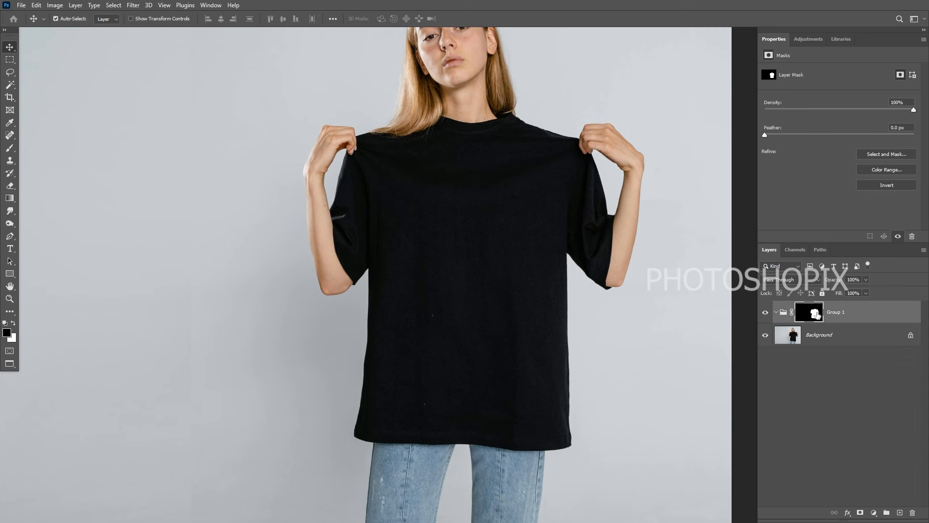
# Add a Levels adjustment layer inside the masked group and delete the adjustment's own layer mask.
pyautogui.click(867, 315)
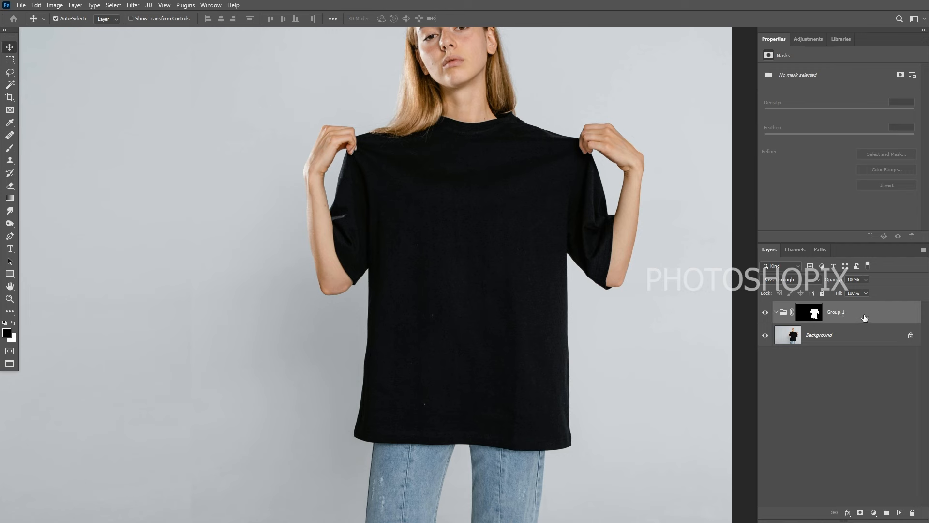
pyautogui.click(874, 513)
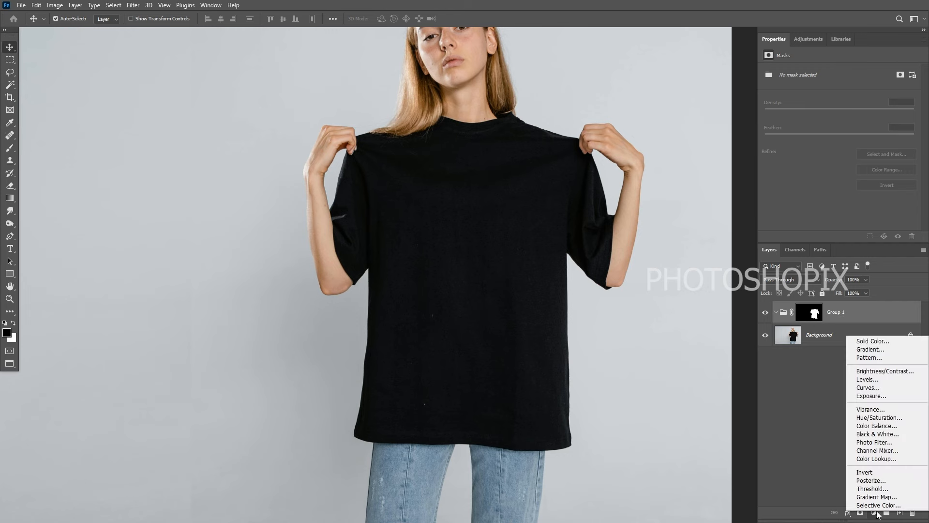
pyautogui.click(880, 381)
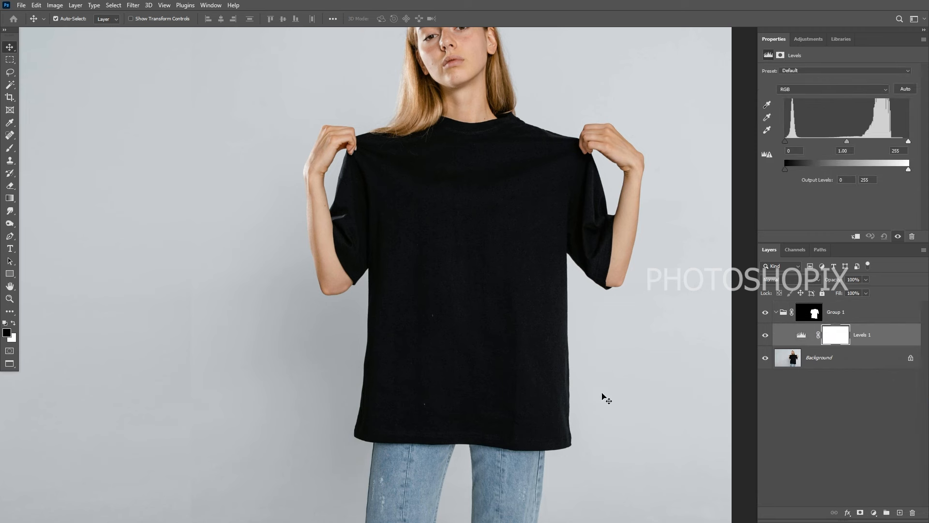
pyautogui.rightClick(834, 336)
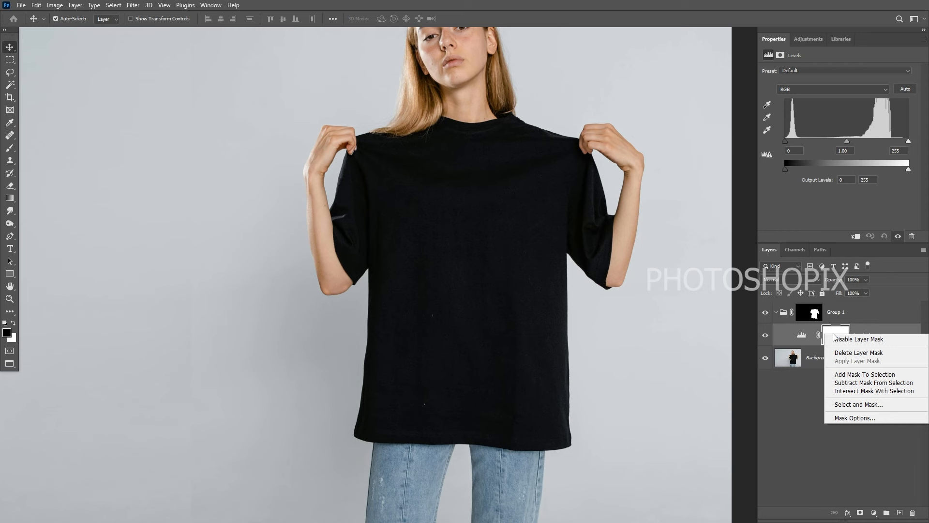
pyautogui.press('Escape')
pyautogui.rightClick(834, 336)
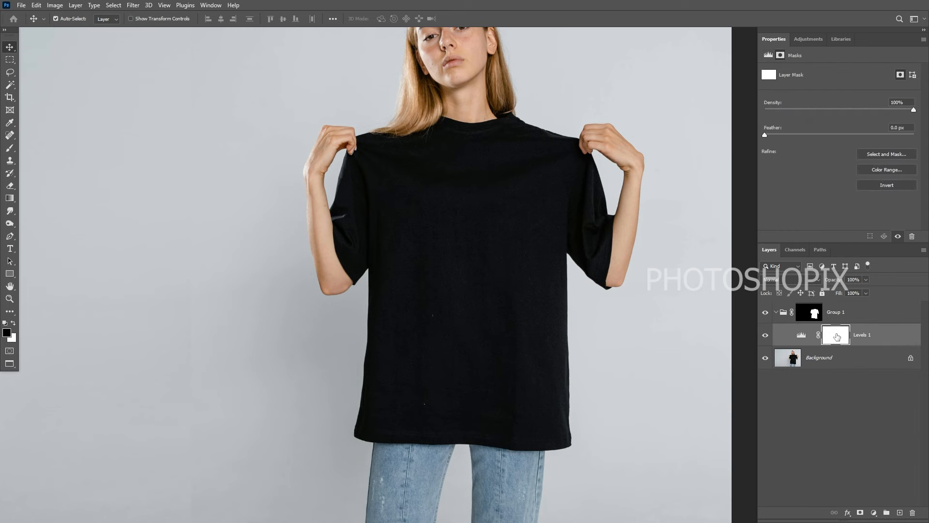
pyautogui.click(845, 353)
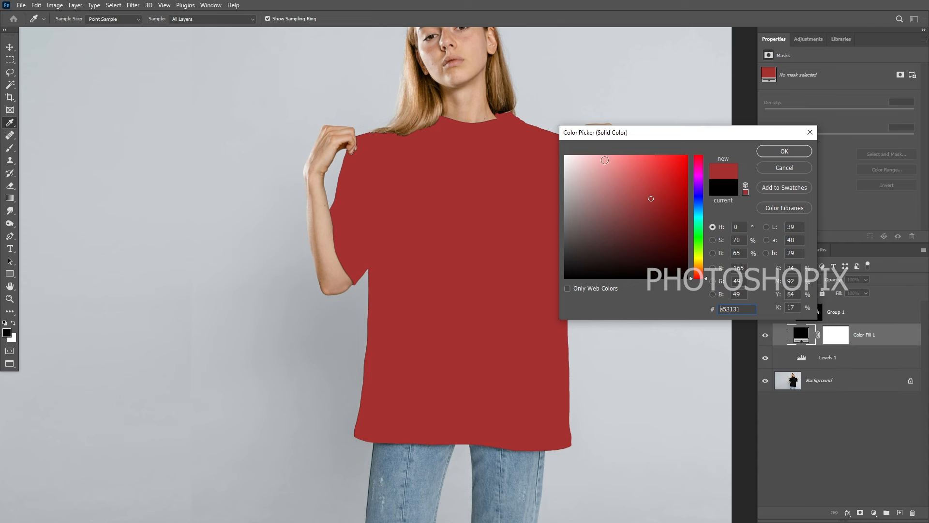
# Set the Solid Color fill layer to red #a33838 and delete its layer mask.
pyautogui.click(645, 200)
pyautogui.click(645, 200)
pyautogui.click(793, 155)
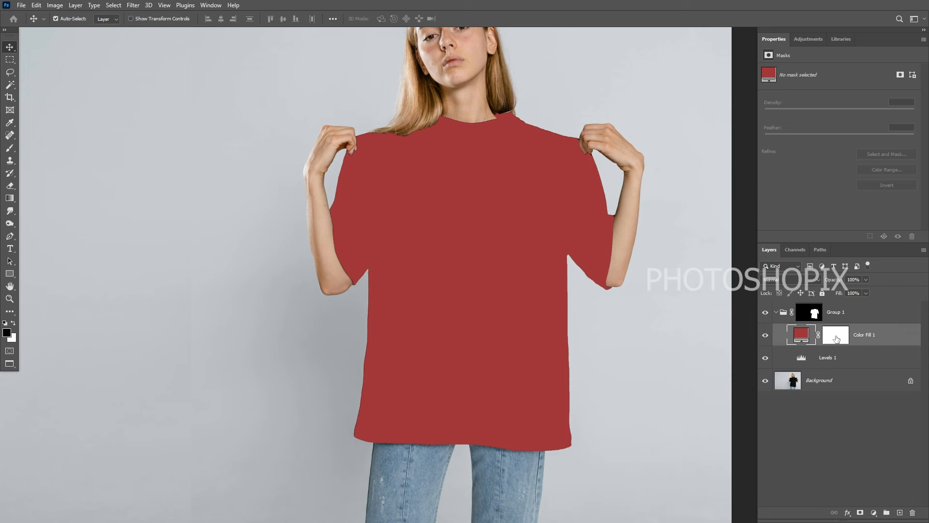
pyautogui.click(835, 337)
pyautogui.rightClick(835, 335)
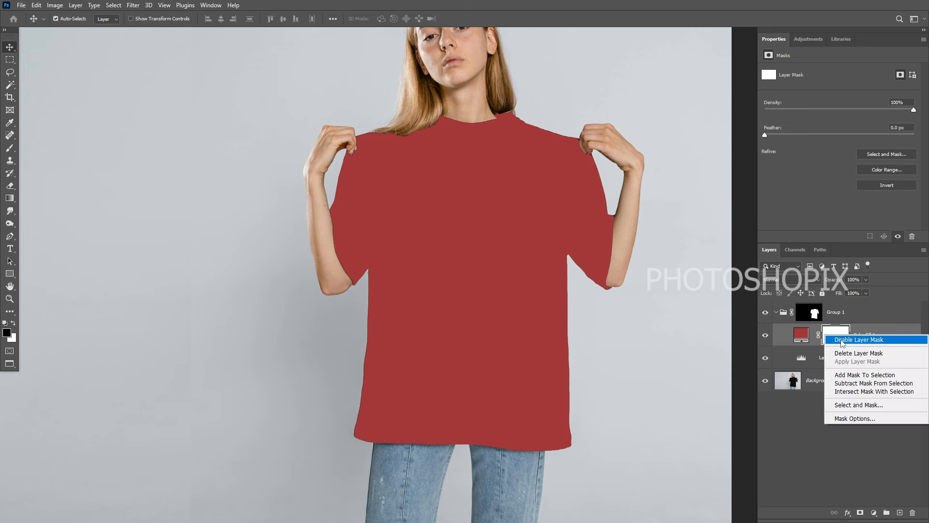
pyautogui.click(851, 354)
pyautogui.moveTo(492, 346); pyautogui.dragTo(488, 358)
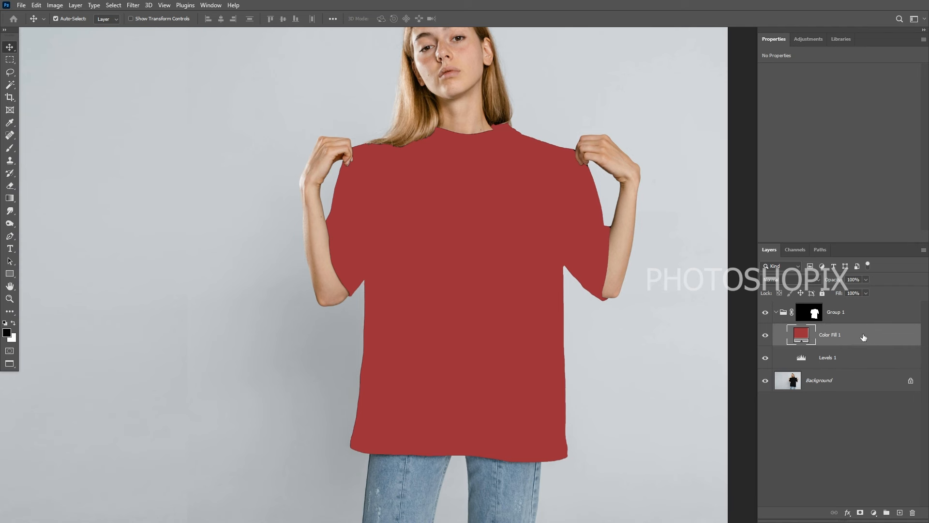
# Change the red fill layer's blending mode to Color so the shirt's fabric texture shows through.
pyautogui.click(793, 284)
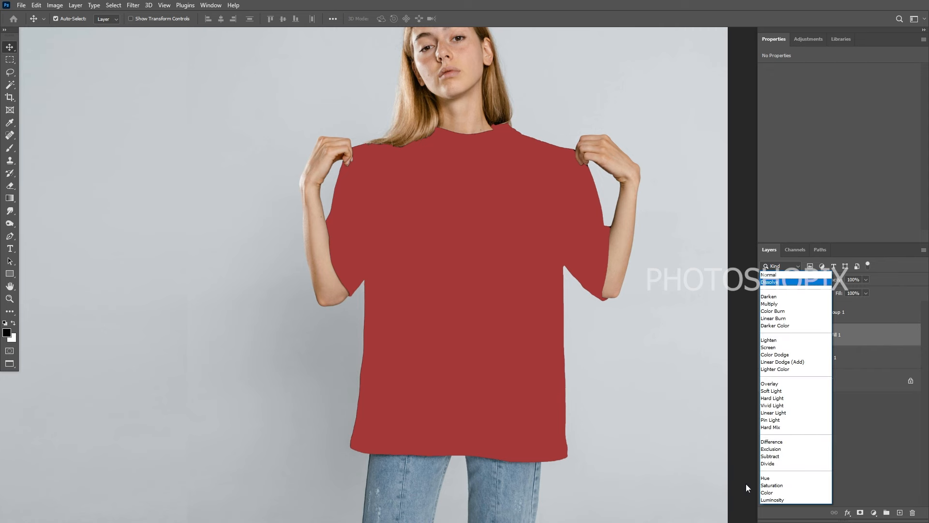
pyautogui.click(782, 493)
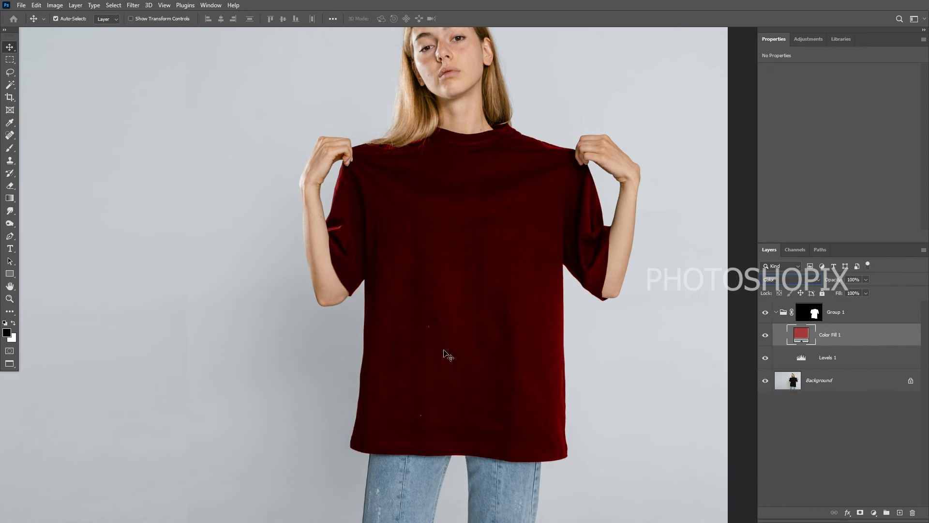
pyautogui.moveTo(514, 329); pyautogui.dragTo(504, 305)
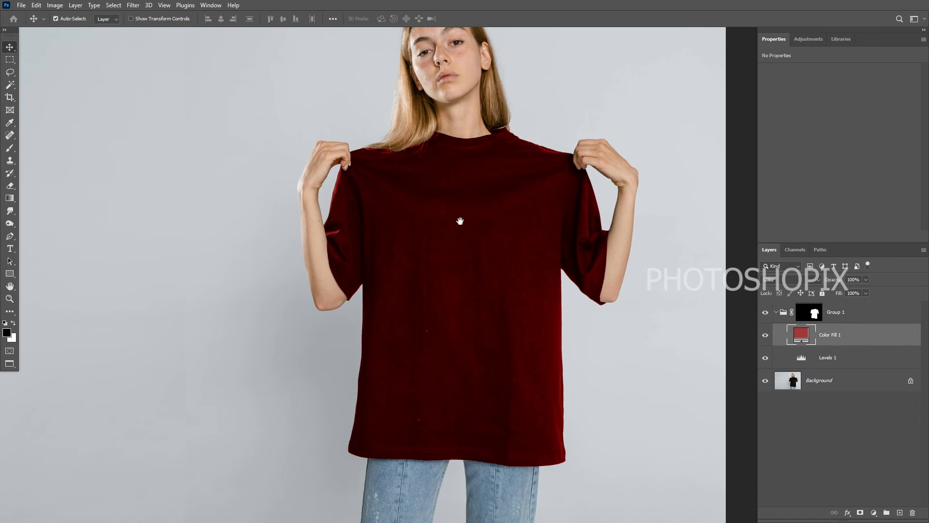
pyautogui.keyDown('ctrl'); pyautogui.click(467, 272); pyautogui.keyUp('ctrl')
pyautogui.moveTo(518, 259); pyautogui.dragTo(565, 294)
pyautogui.keyDown('alt'); pyautogui.click(544, 262); pyautogui.keyUp('alt')
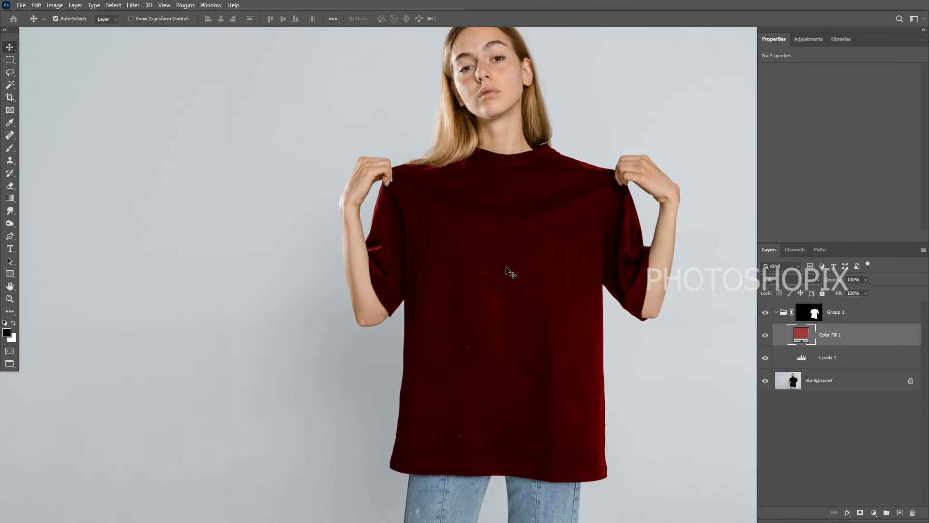
# Brighten the shirt in the Levels adjustment with midtones 1.46, white input 225 and black output 10.
pyautogui.click(802, 360)
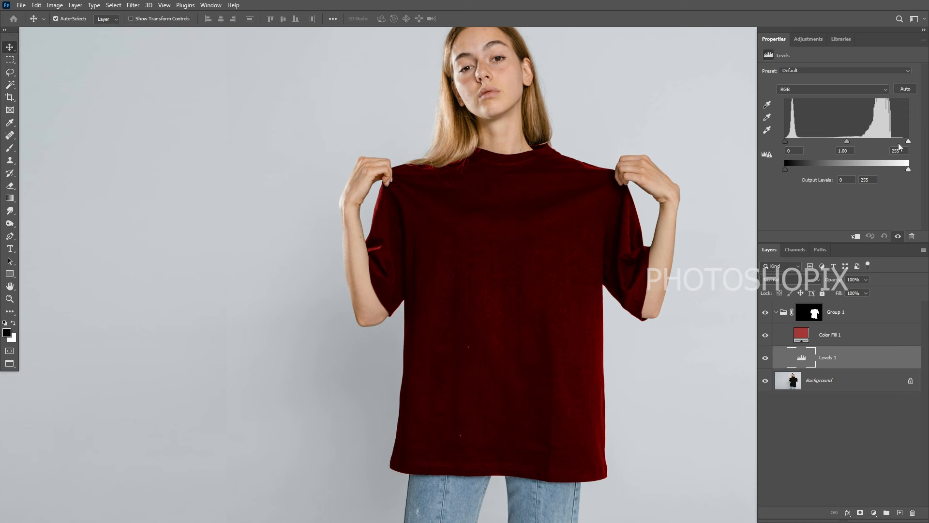
pyautogui.moveTo(846, 141); pyautogui.dragTo(832, 141)
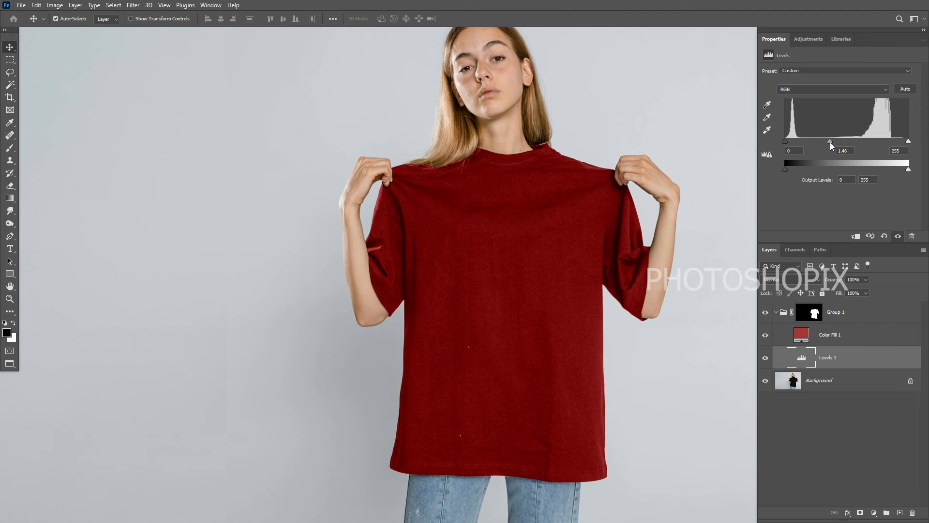
pyautogui.moveTo(908, 141); pyautogui.dragTo(894, 144)
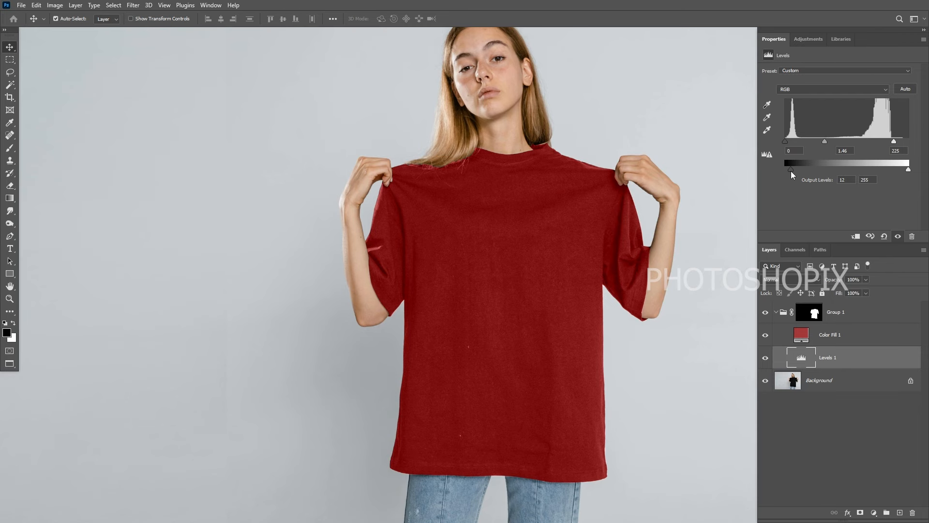
pyautogui.scroll(-1, 482, 286)
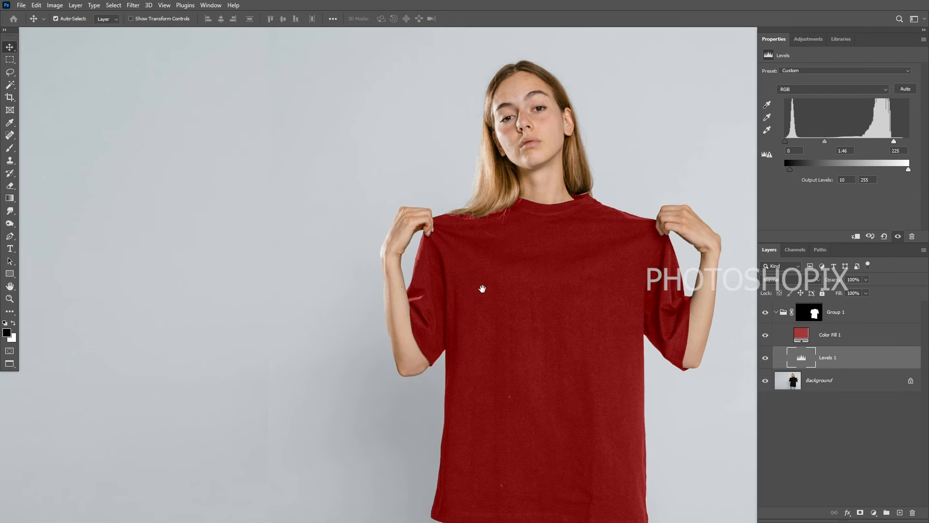
pyautogui.scroll(-1, 485, 275)
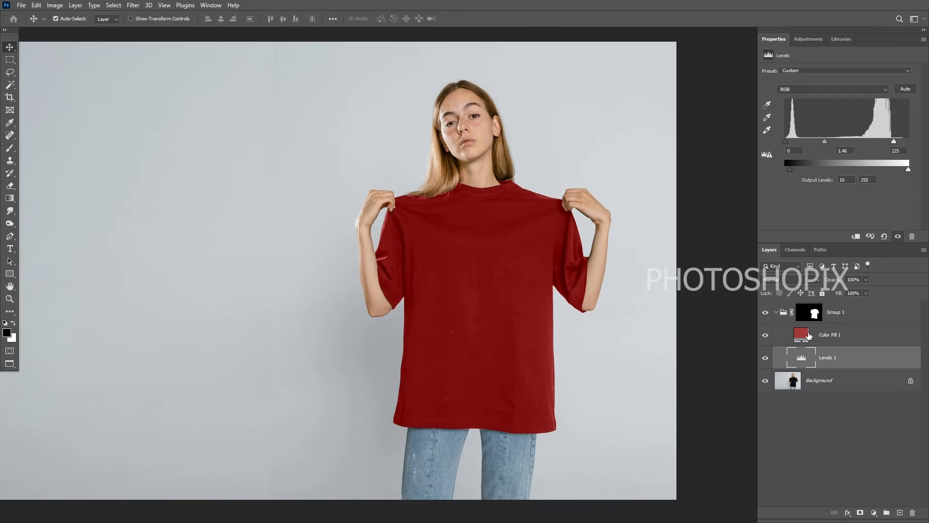
# Change the fill layer's colour to pink #ea61bf.
pyautogui.doubleClick(802, 336)
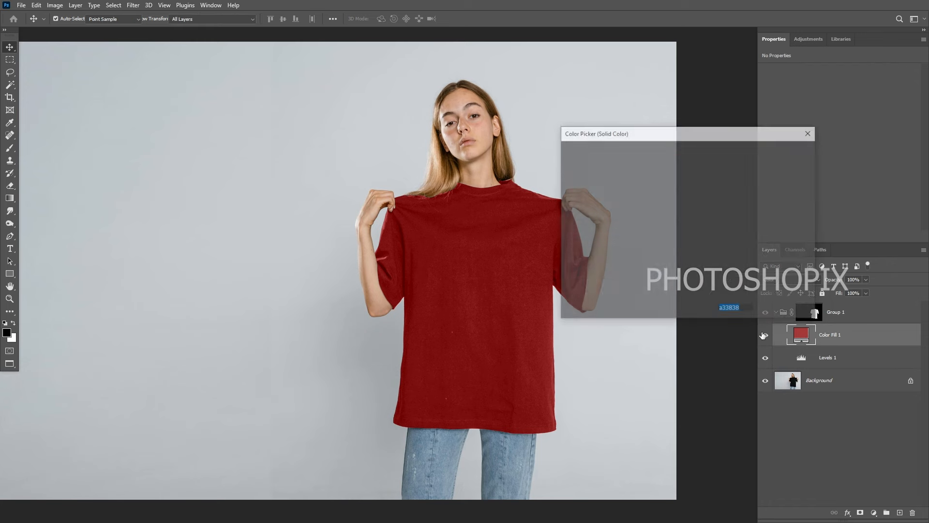
pyautogui.moveTo(699, 220); pyautogui.dragTo(703, 173)
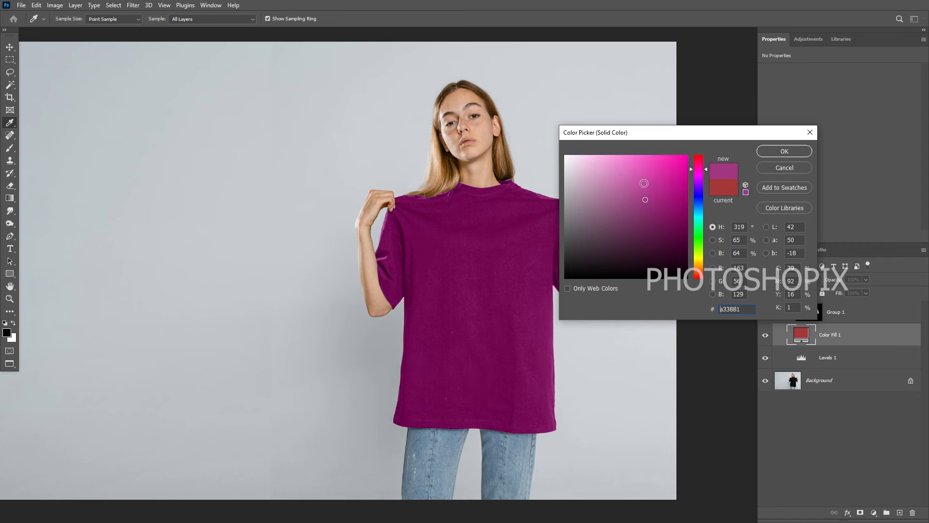
pyautogui.click(631, 173)
pyautogui.click(667, 175)
pyautogui.moveTo(667, 175)
pyautogui.mouseDown()
pyautogui.moveTo(682, 169)
pyautogui.moveTo(678, 163)
pyautogui.mouseUp()
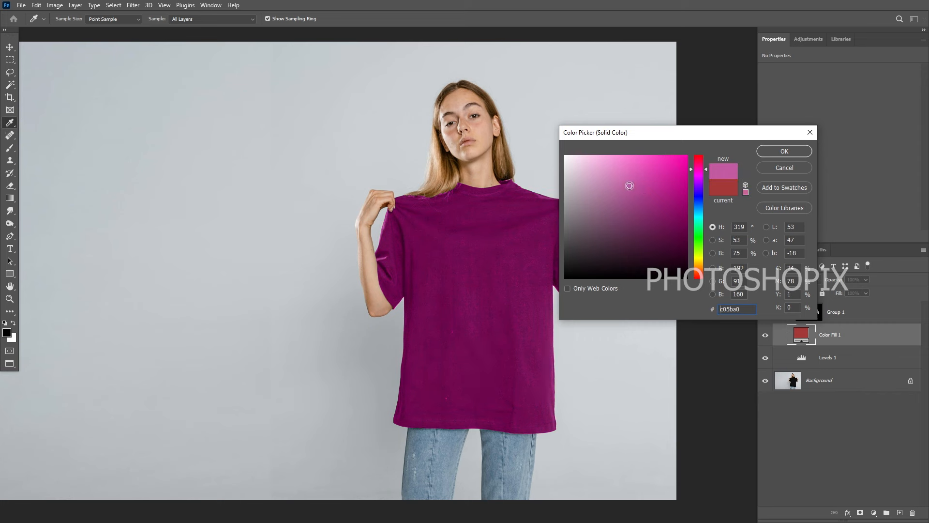
pyautogui.moveTo(626, 189)
pyautogui.mouseDown()
pyautogui.moveTo(601, 203)
pyautogui.moveTo(595, 188)
pyautogui.moveTo(614, 161)
pyautogui.moveTo(636, 165)
pyautogui.mouseUp()
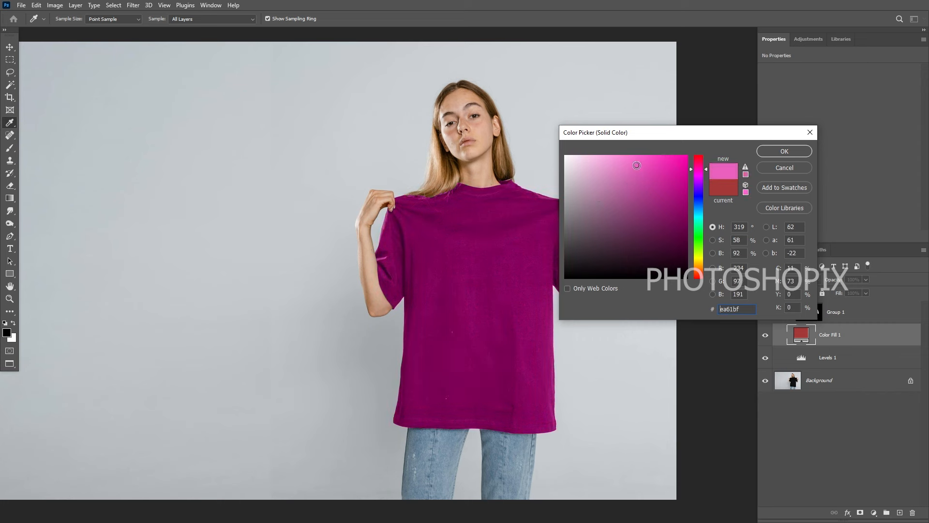
pyautogui.click(787, 152)
# Refine the Levels adjustment for the pink shirt by setting the midtones to 1.61 and slightly raising the black input.
pyautogui.click(803, 361)
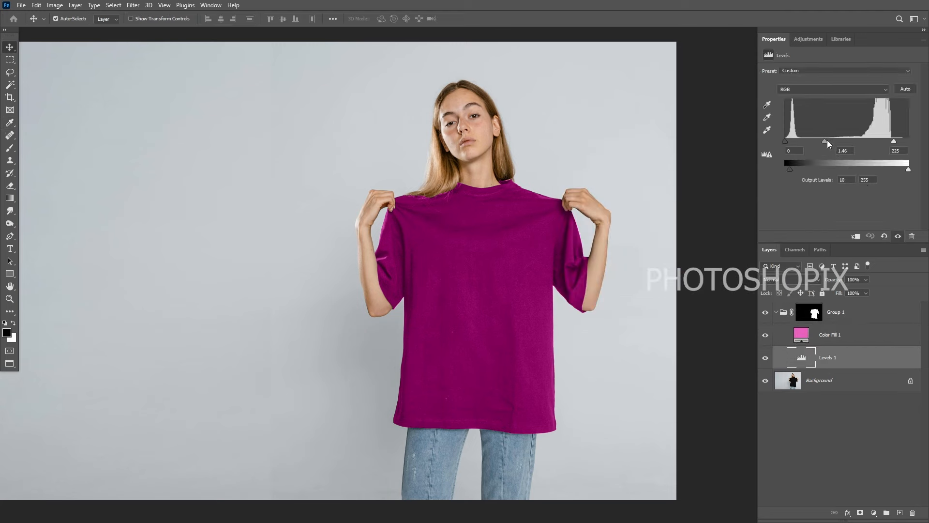
pyautogui.moveTo(825, 141); pyautogui.dragTo(836, 141)
pyautogui.moveTo(787, 144); pyautogui.dragTo(785, 143)
pyautogui.moveTo(429, 270); pyautogui.dragTo(495, 276)
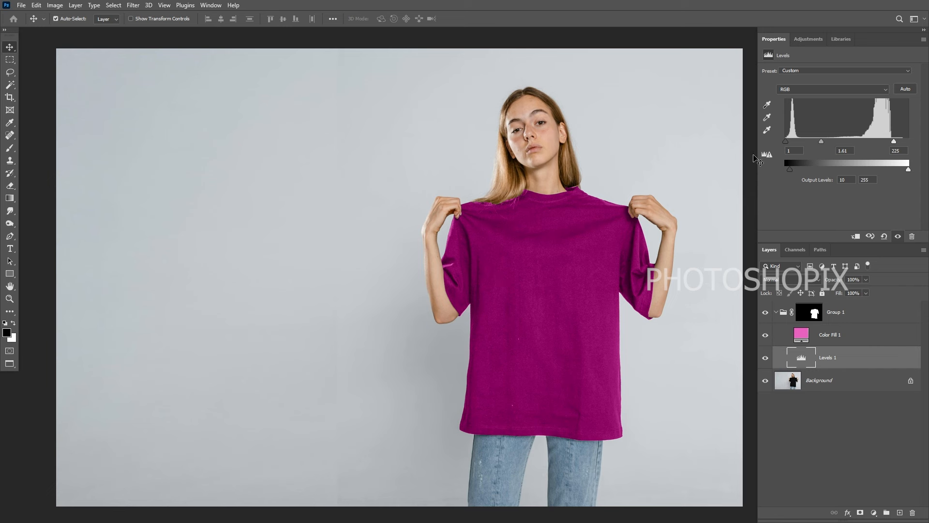
pyautogui.moveTo(785, 141); pyautogui.dragTo(788, 141)
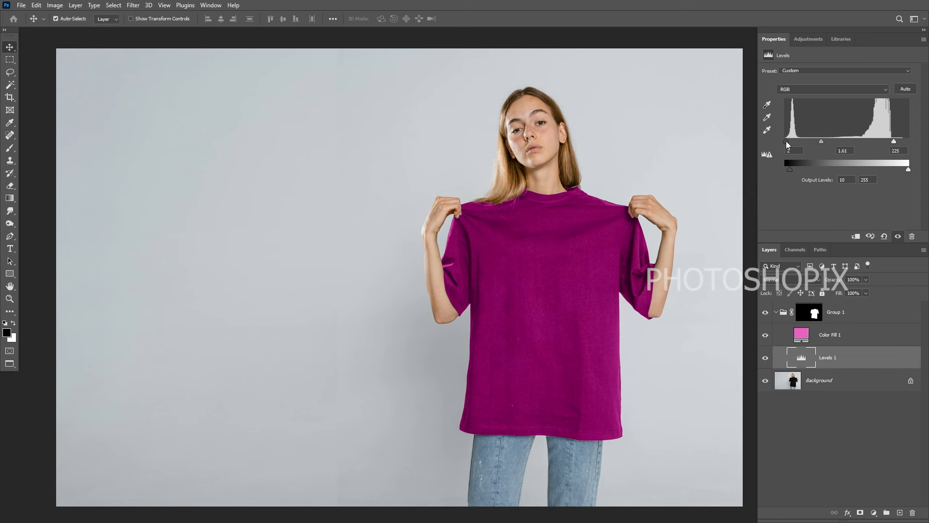